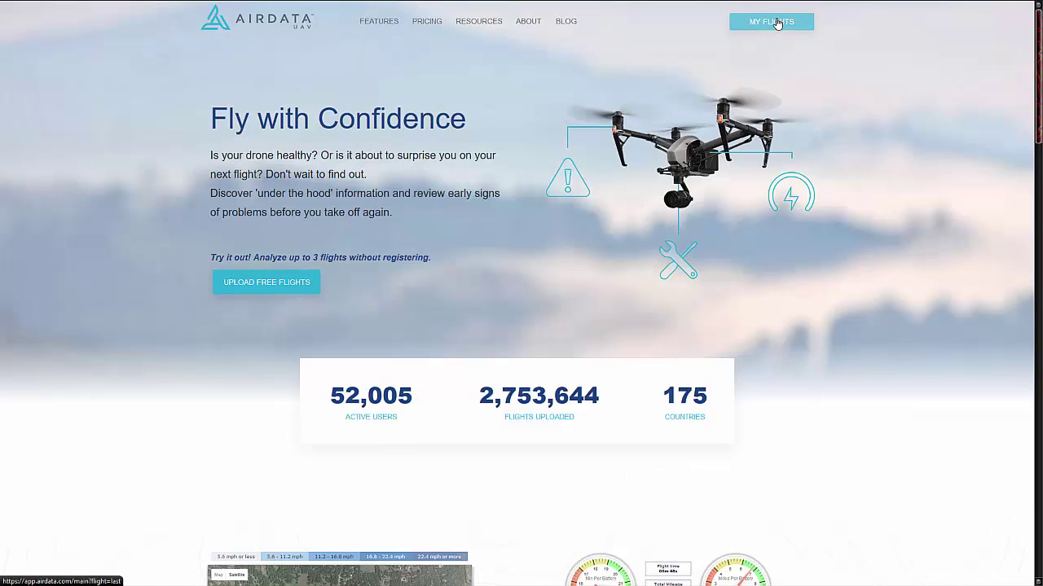
Check the DJI login sync, then open the Jul 1st 2017 07:14PM flight from My Logs.
click(776, 22)
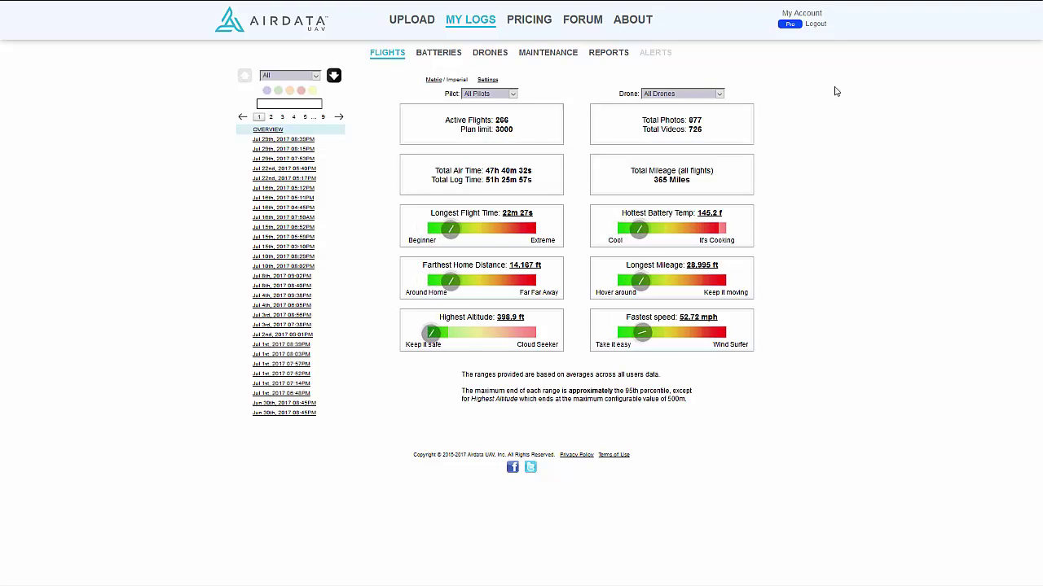
click(803, 14)
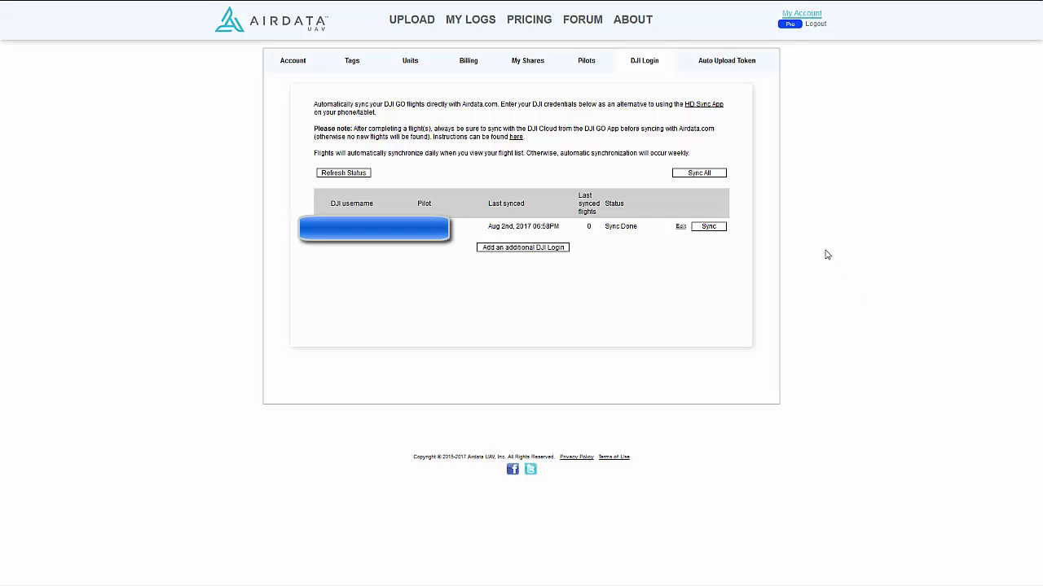
click(461, 22)
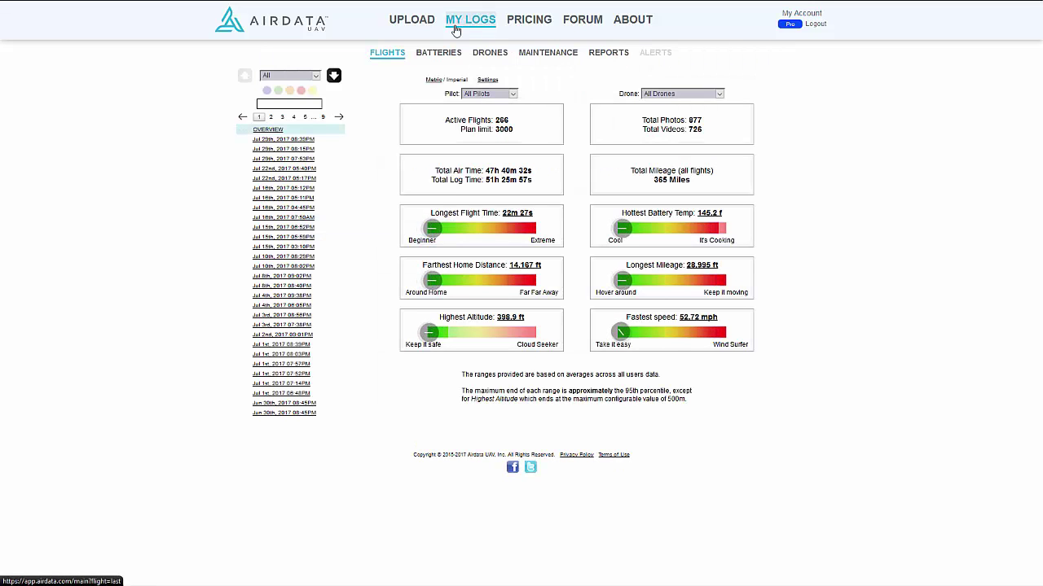
click(275, 384)
scroll(366, 461, down, 3)
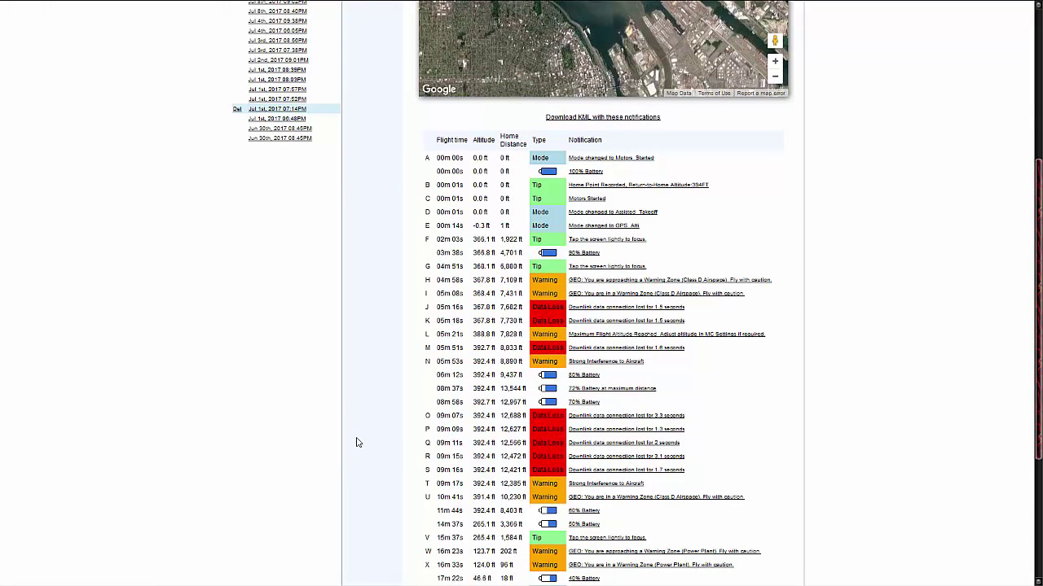
Download the flight path KML from the Overview tab and open it in Google Earth.
scroll(356, 442, up, 3)
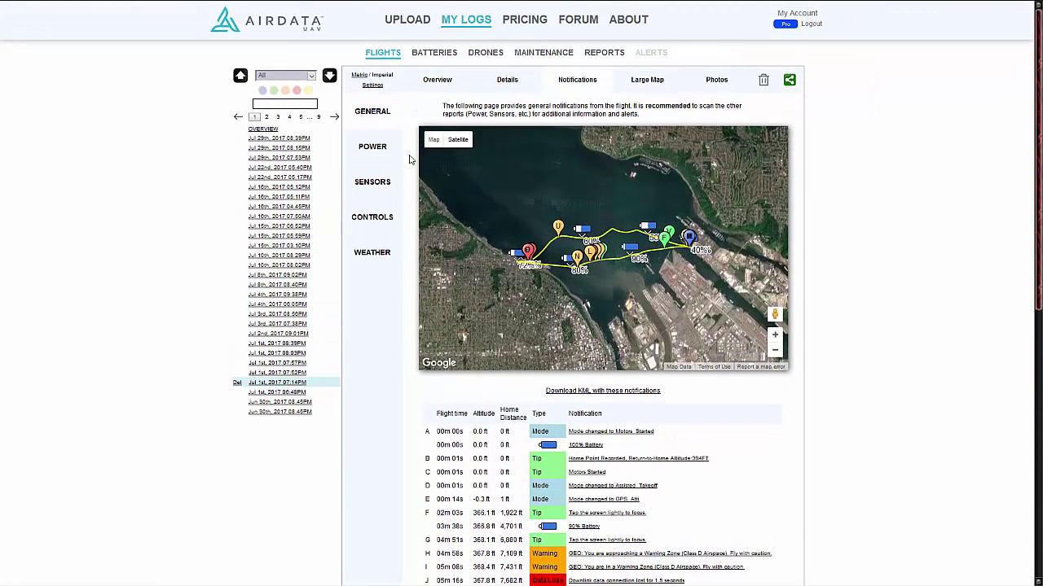
click(437, 81)
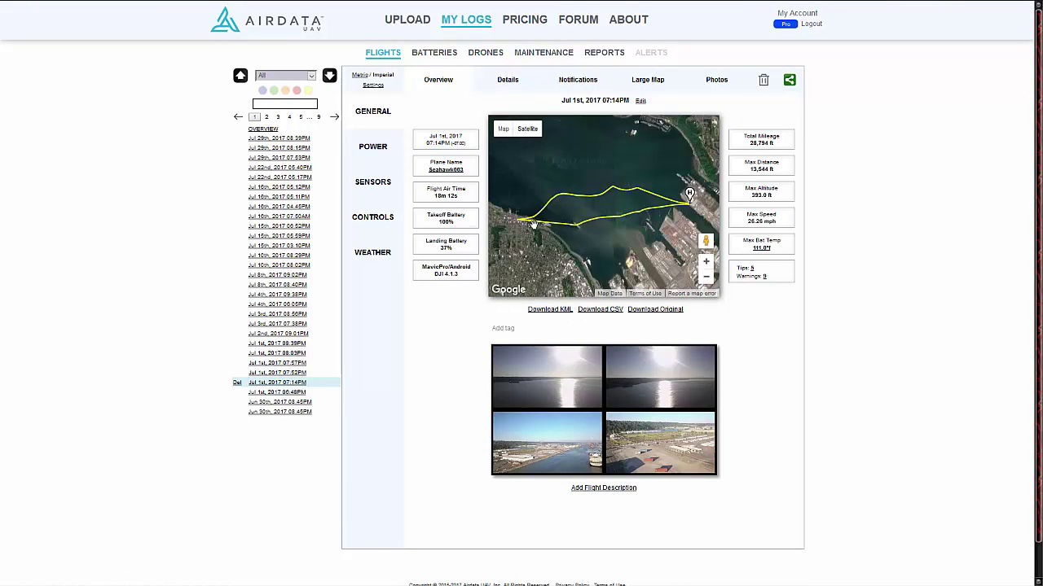
click(550, 310)
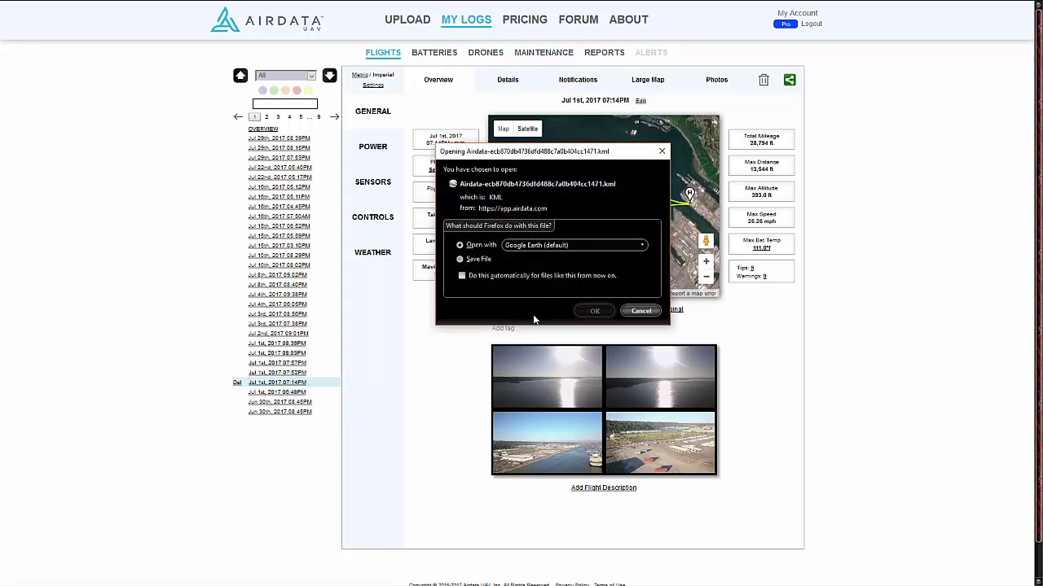
click(594, 312)
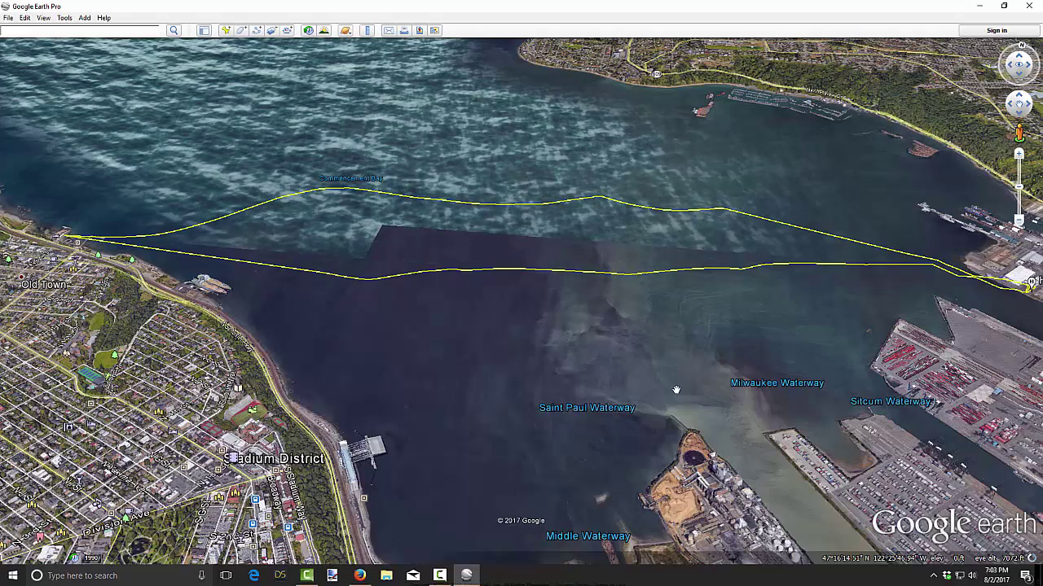
Switch from Google Earth Pro back to the Airdata flight page in the browser.
click(359, 576)
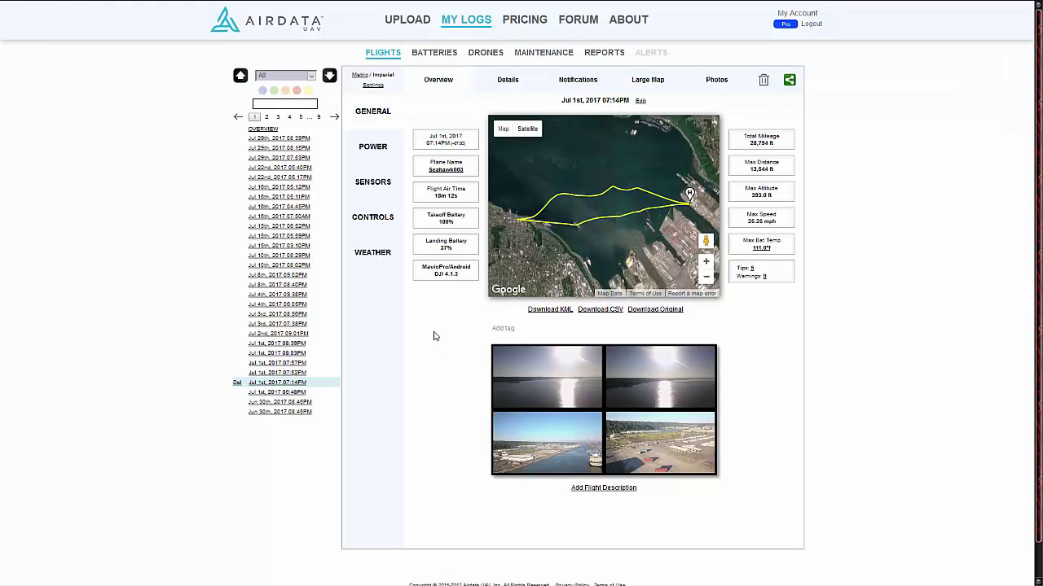
Read the Maximum Flight Altitude Reached and downlink connection lost notifications on the map.
click(441, 81)
click(577, 81)
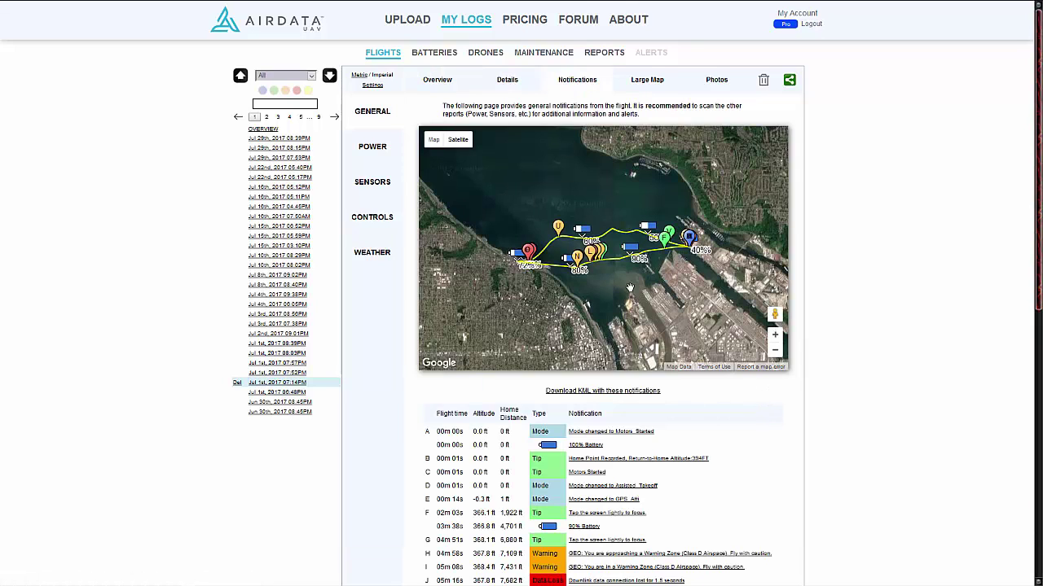
scroll(600, 256, up, 2)
click(568, 241)
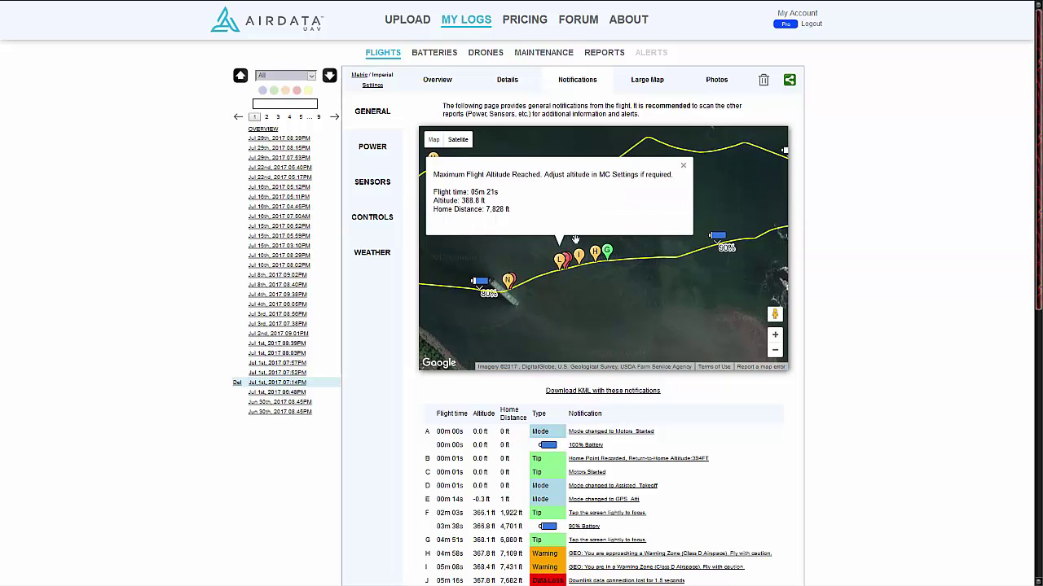
click(571, 261)
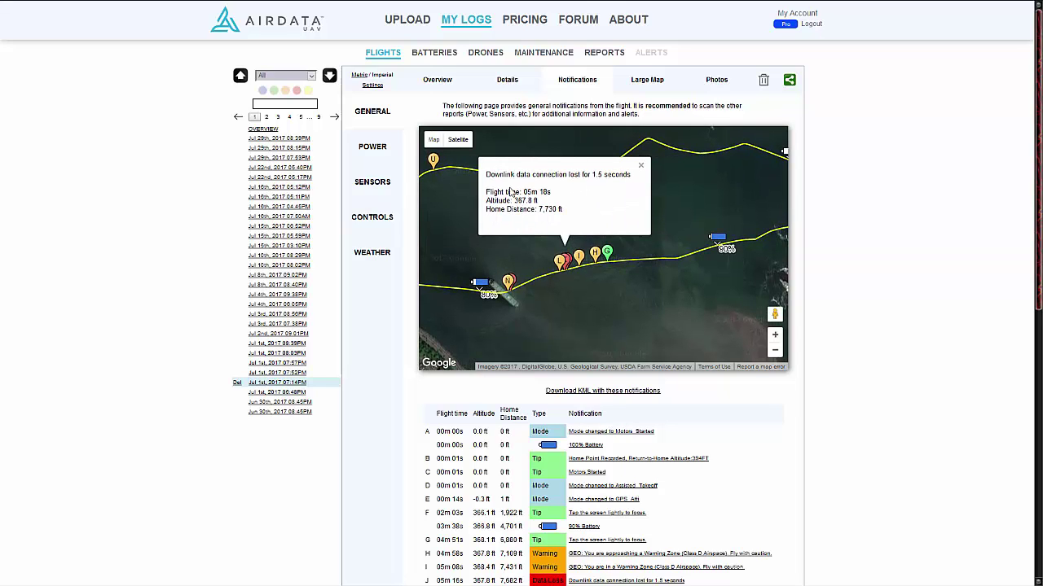
click(642, 169)
Centre the map on the flight track and download the KML including these notifications.
scroll(686, 259, down, 1)
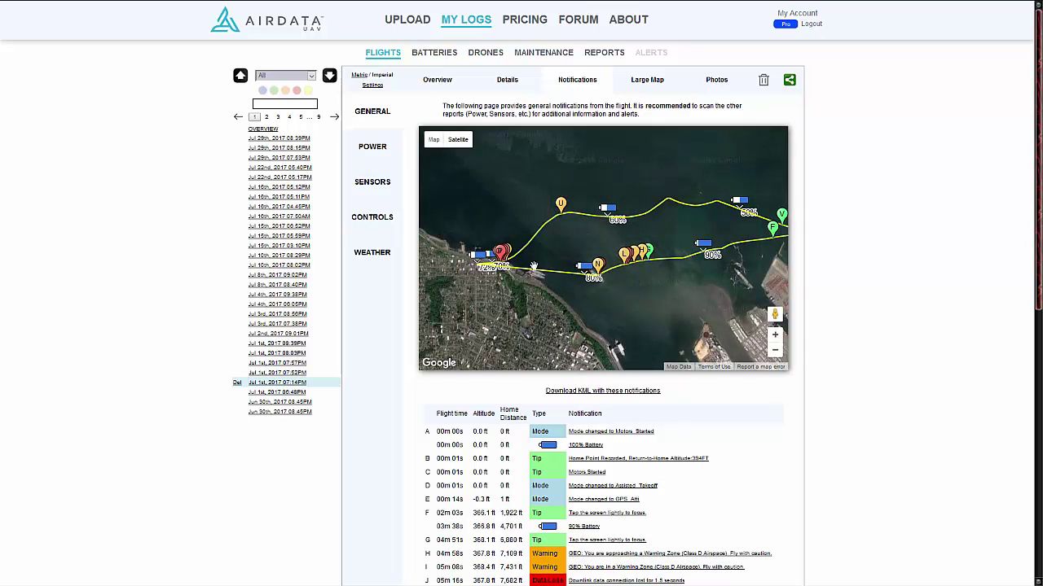
drag(689, 301, 650, 291)
scroll(833, 431, down, 3)
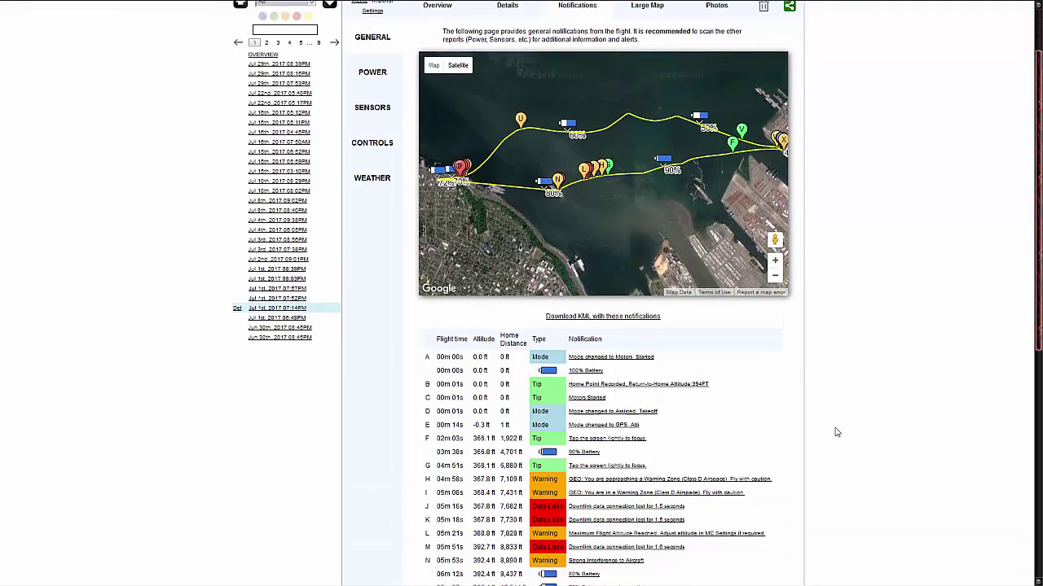
scroll(838, 395, up, 3)
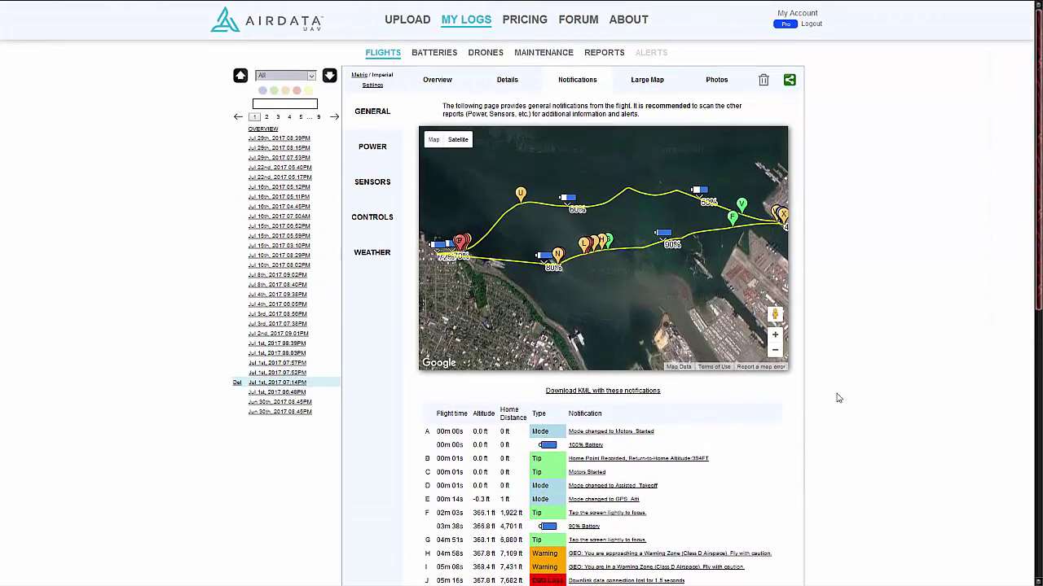
click(580, 392)
Open the notifications KML in Google Earth, read event 10, and tilt and rotate the view.
click(596, 312)
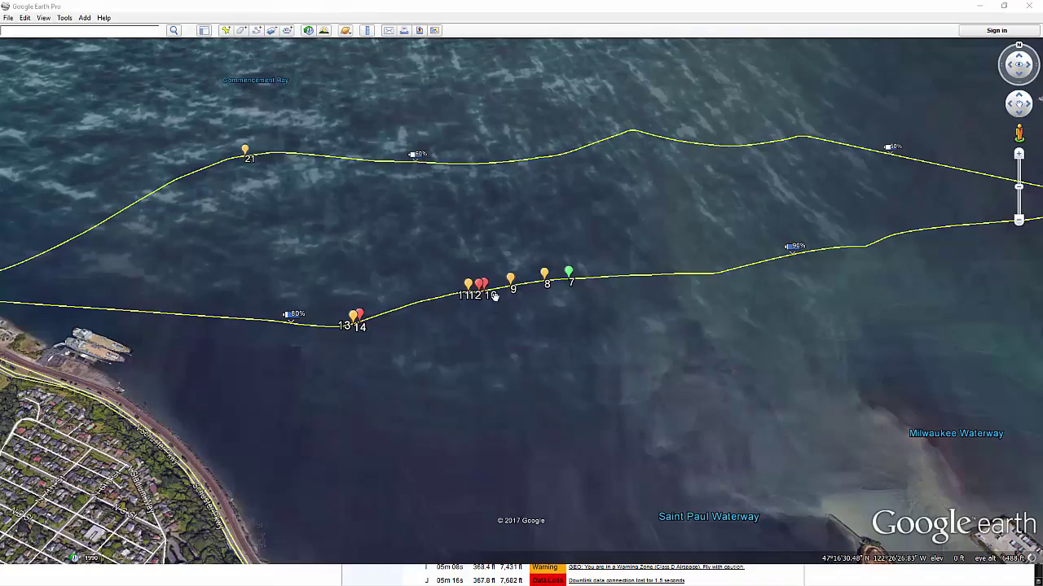
click(489, 294)
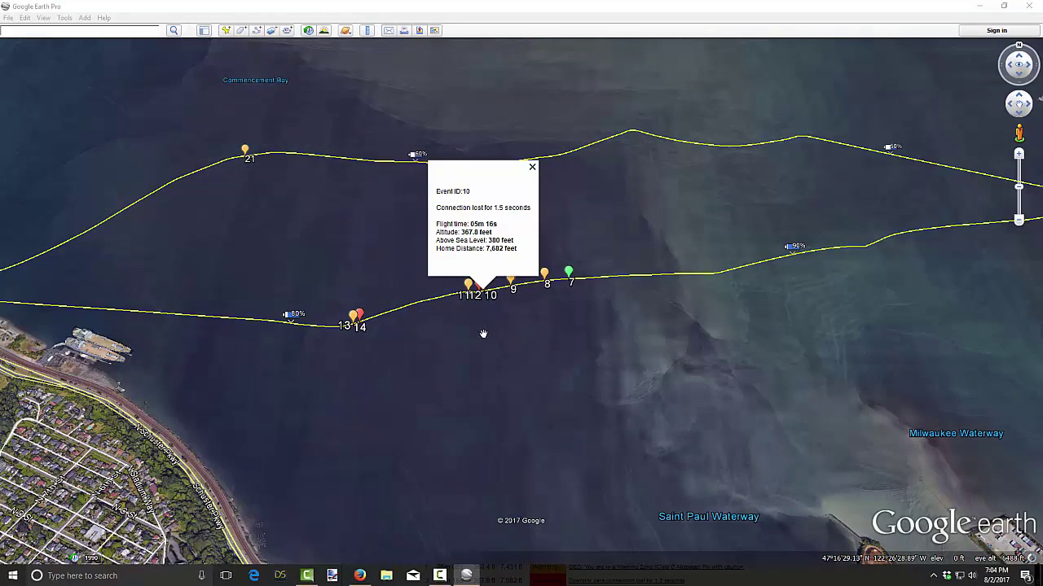
drag(580, 340, 573, 457)
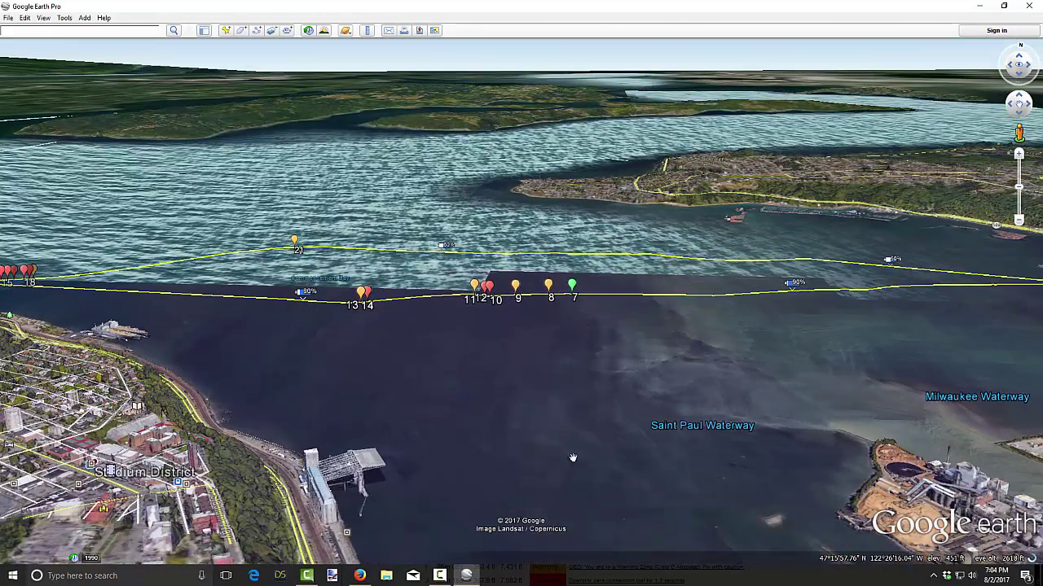
drag(717, 364, 223, 266)
scroll(223, 266, up, 3)
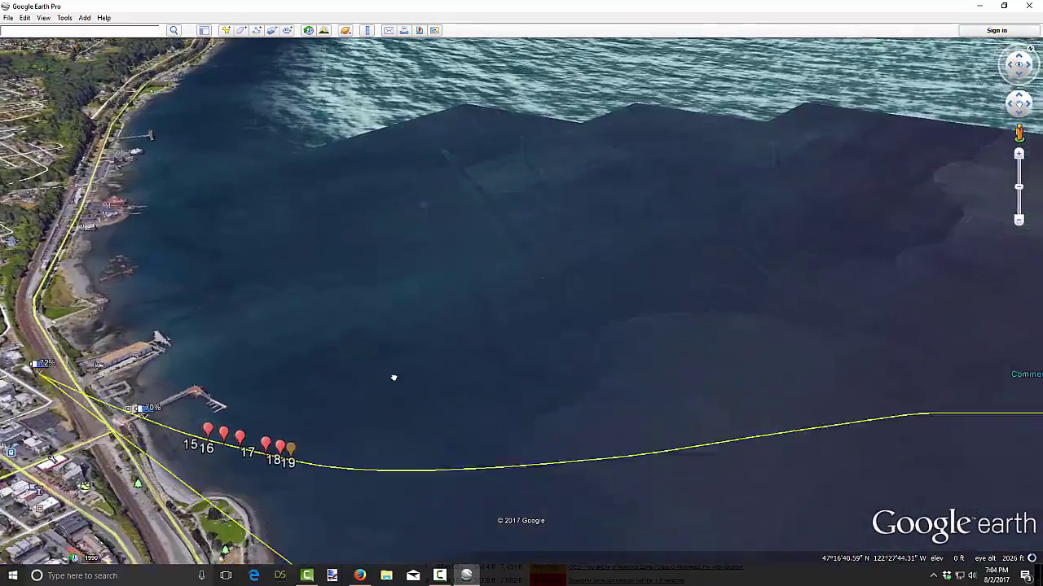
scroll(394, 378, down, 3)
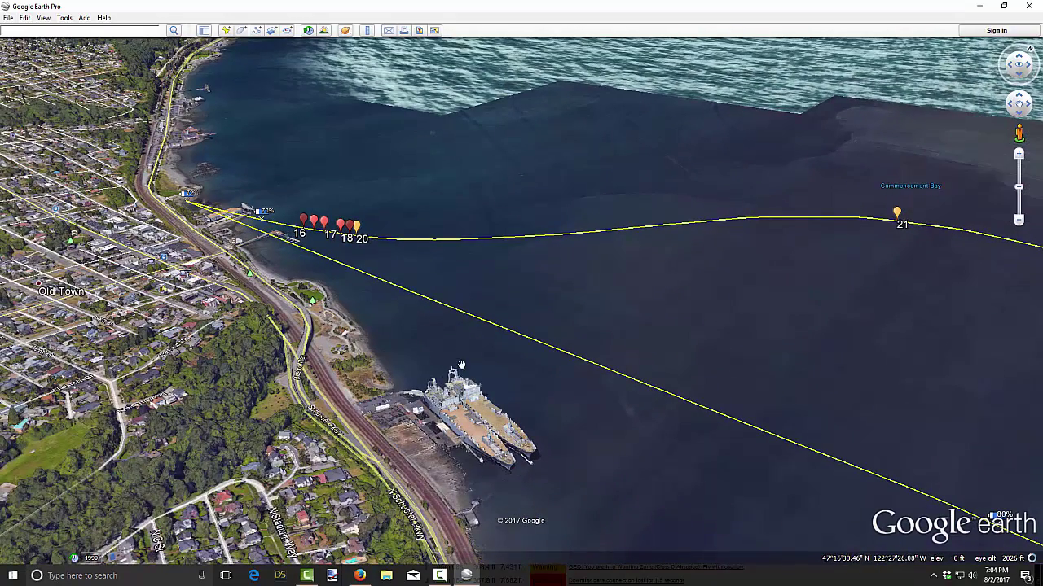
Read notification event 19, pan toward the waterways and port, then return to Airdata.
click(352, 229)
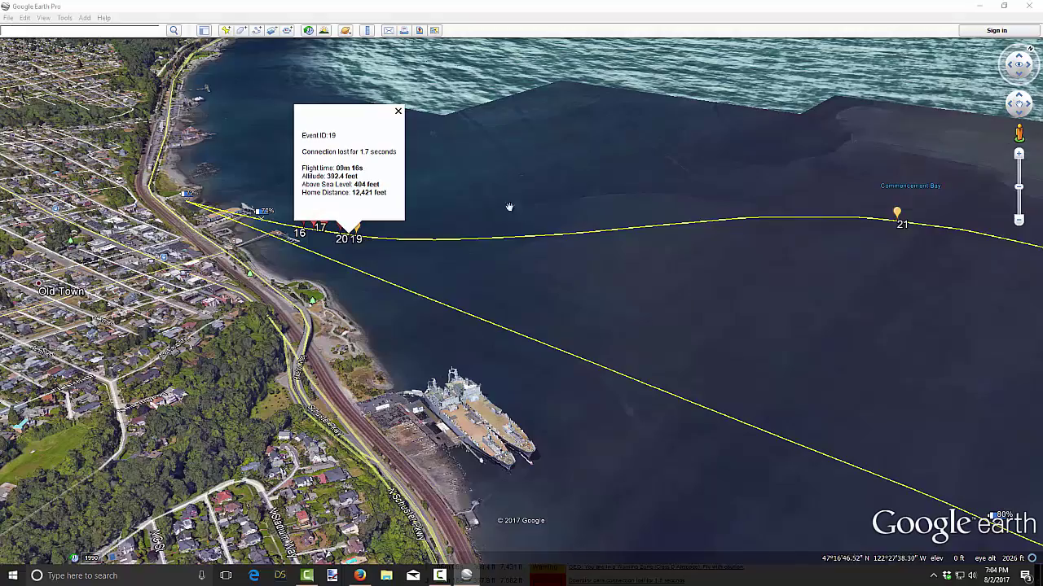
click(399, 113)
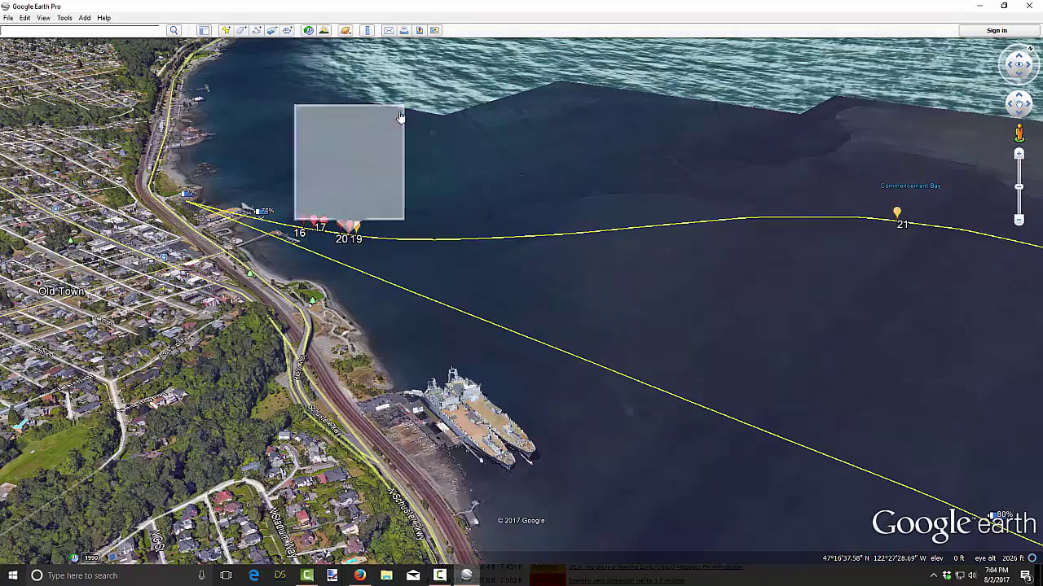
scroll(377, 207, down, 5)
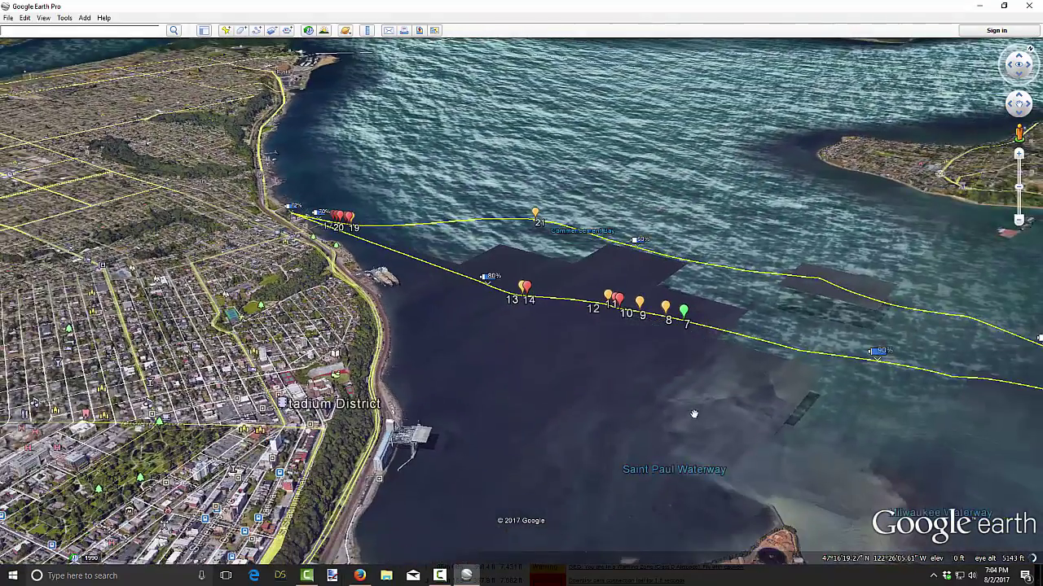
drag(733, 396, 409, 294)
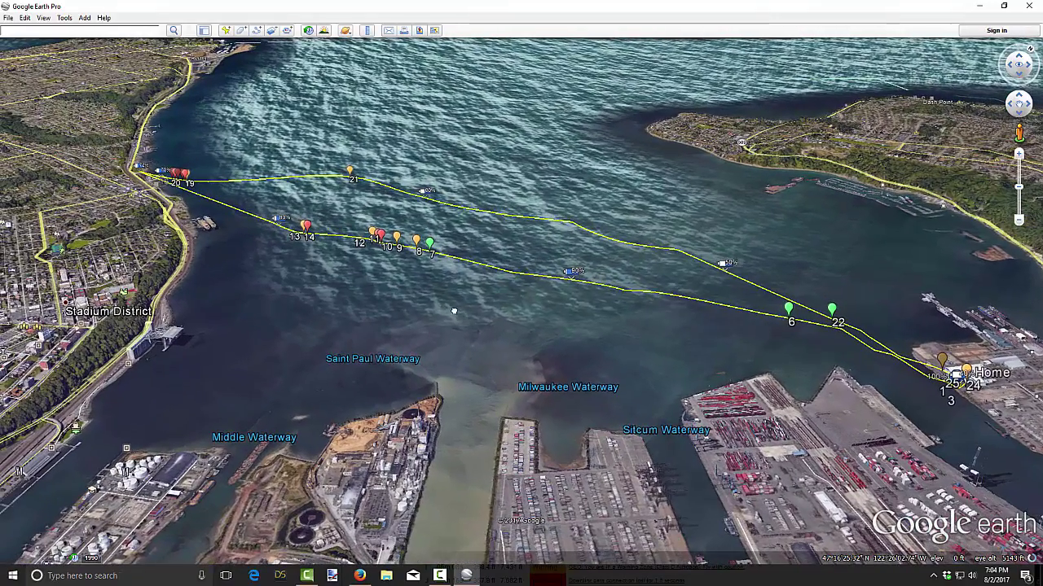
click(359, 575)
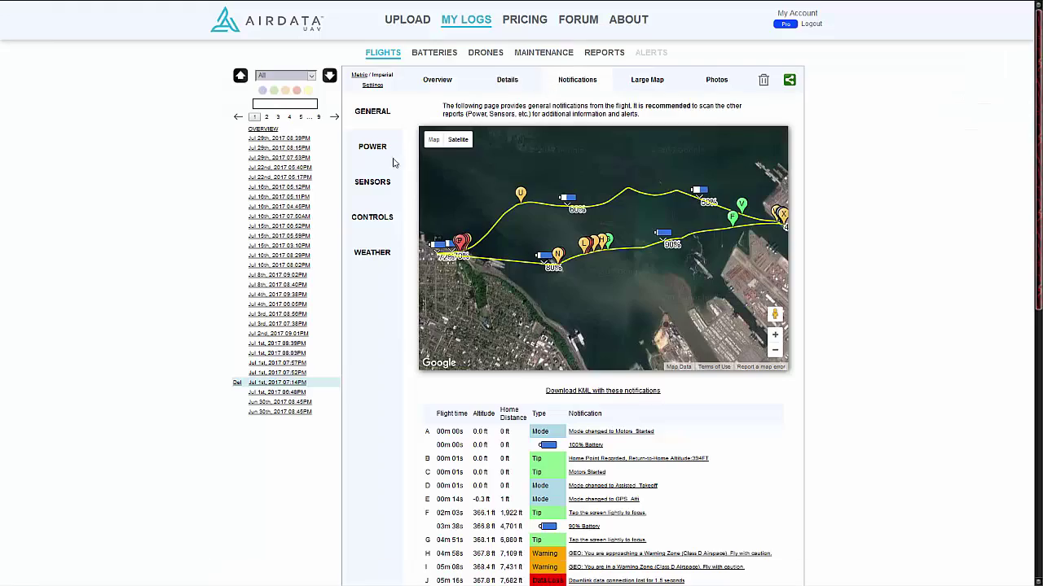
Open the Signal Map under Sensors and load its color coded Signal Strength KML into Google Earth.
click(369, 186)
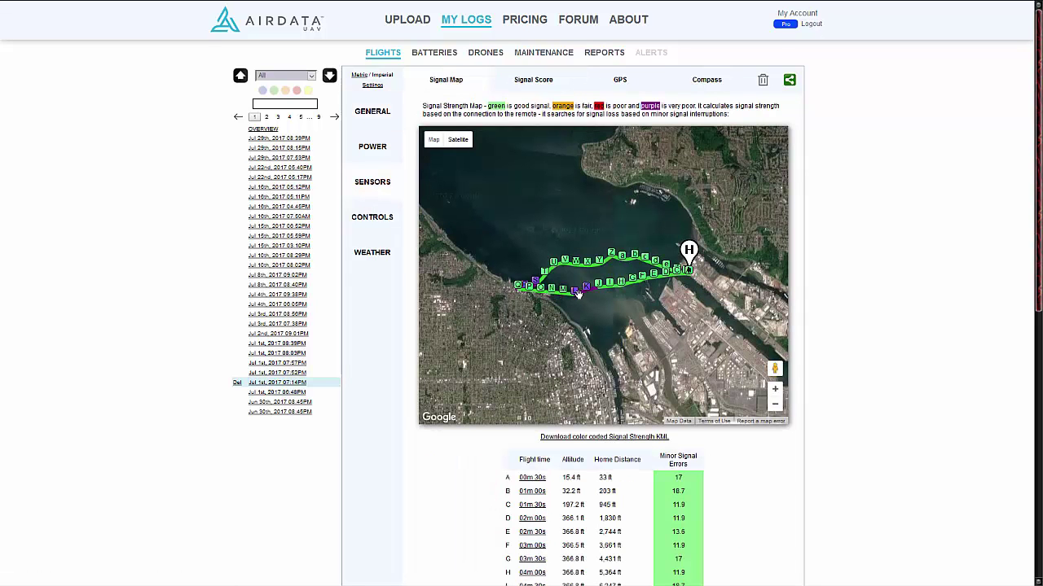
scroll(591, 302, up, 1)
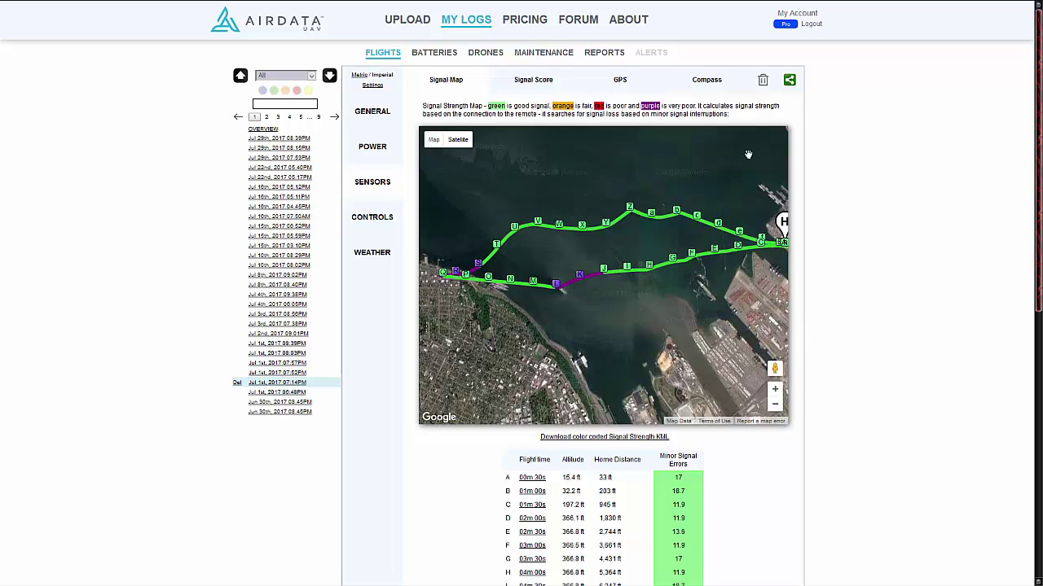
click(597, 438)
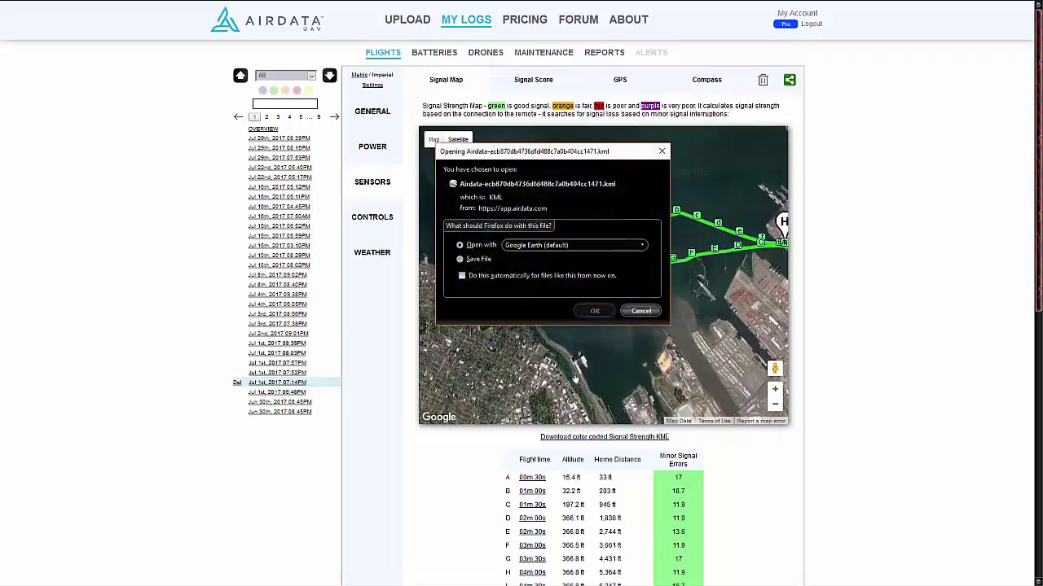
click(592, 312)
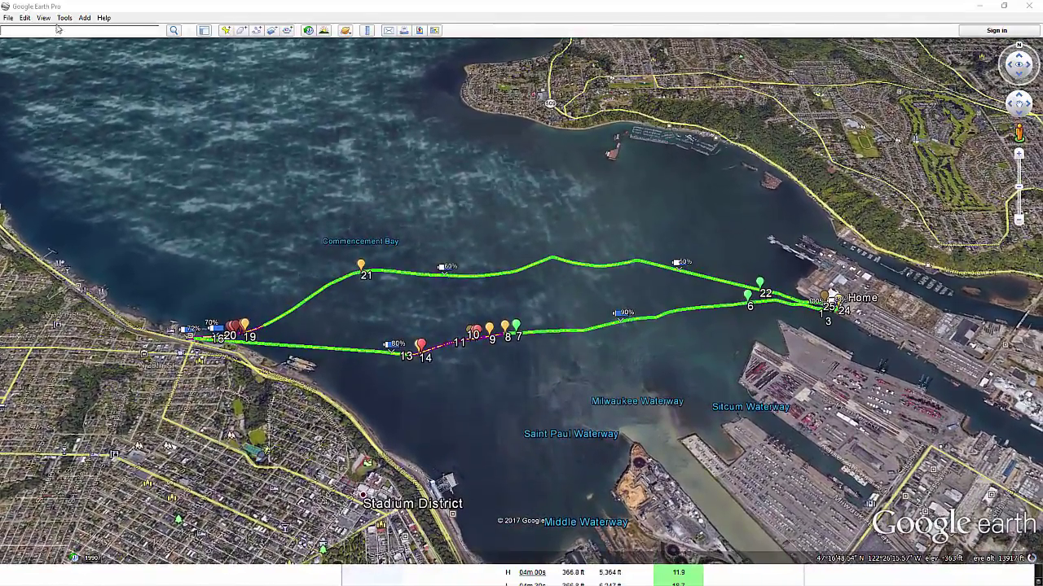
Show the sidebar and hide the notification markers to view the signal-strength path alone.
click(43, 18)
click(55, 42)
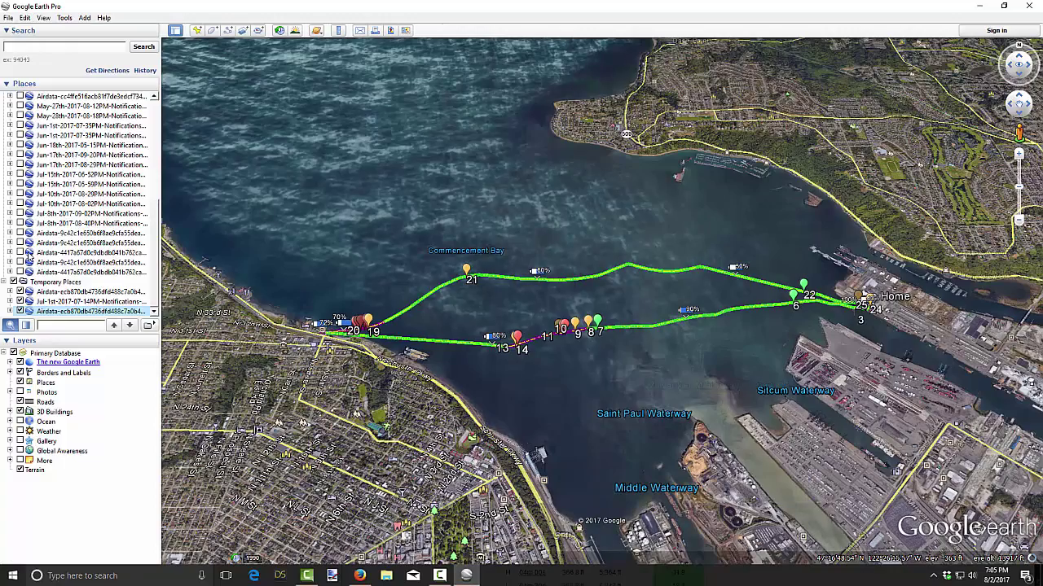
click(25, 302)
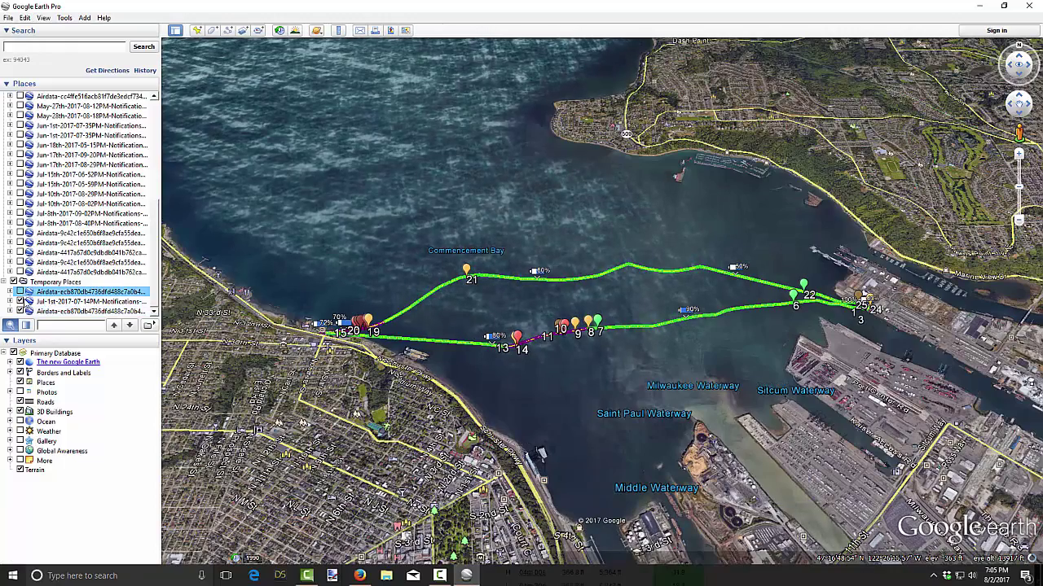
click(21, 302)
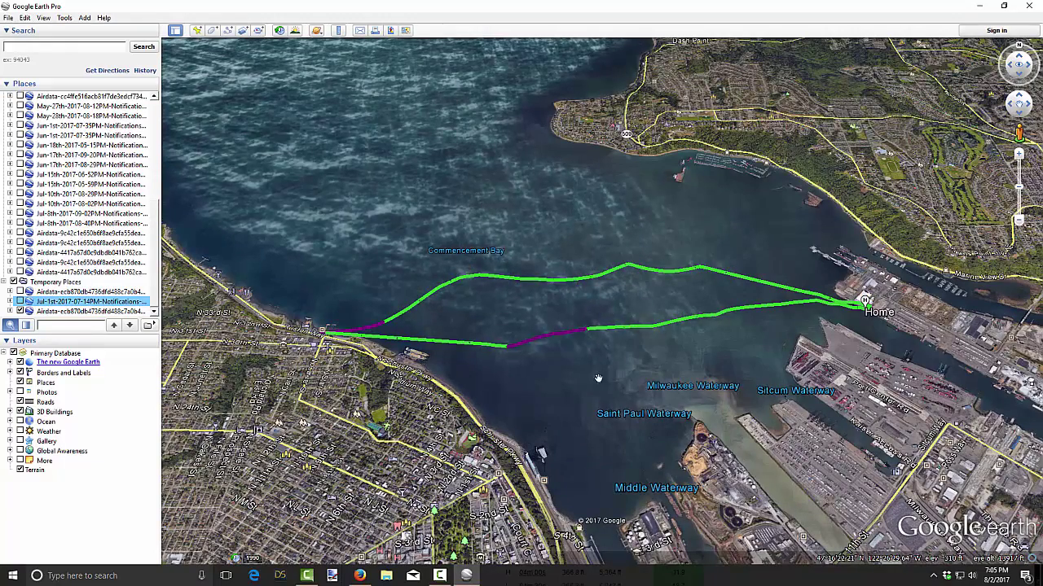
scroll(621, 366, down, 3)
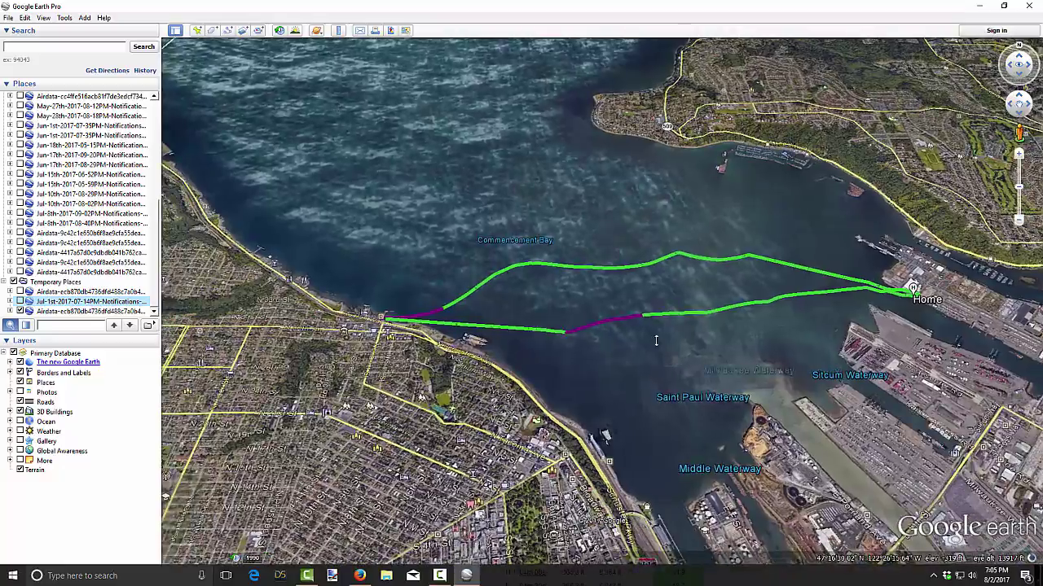
scroll(635, 370, down, 3)
scroll(648, 375, up, 5)
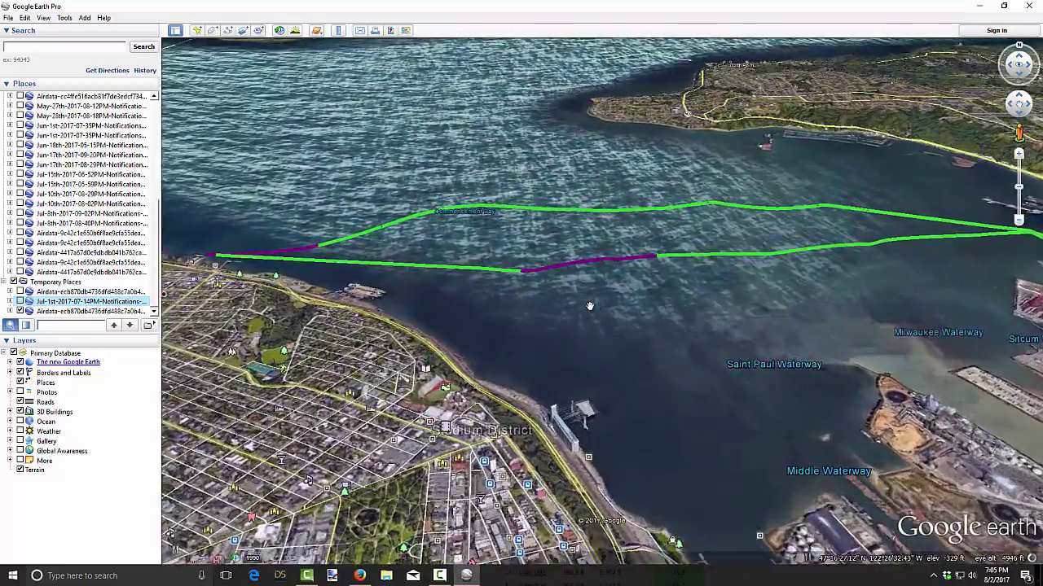
scroll(515, 332, down, 2)
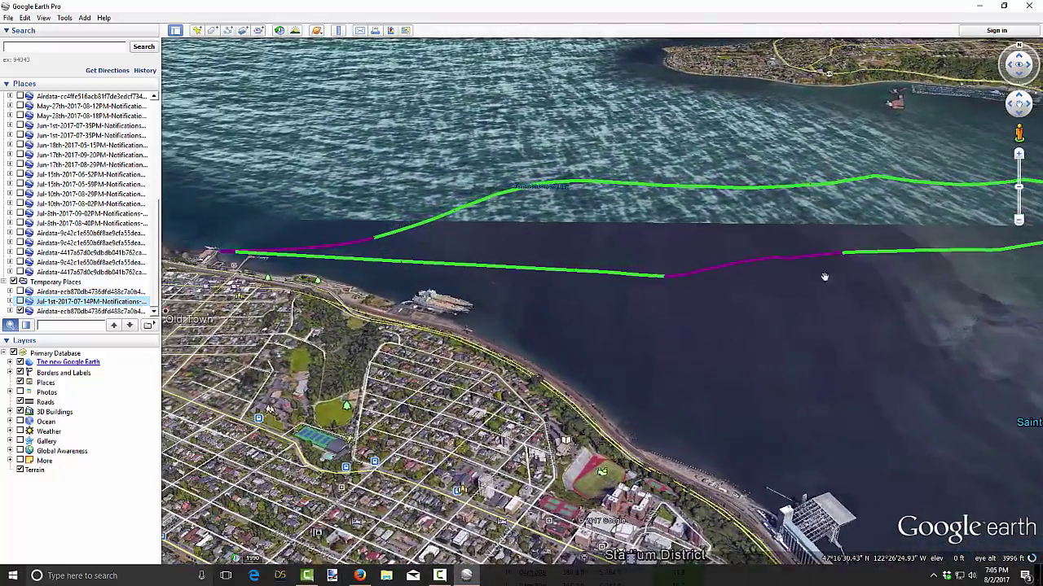
scroll(761, 298, up, 4)
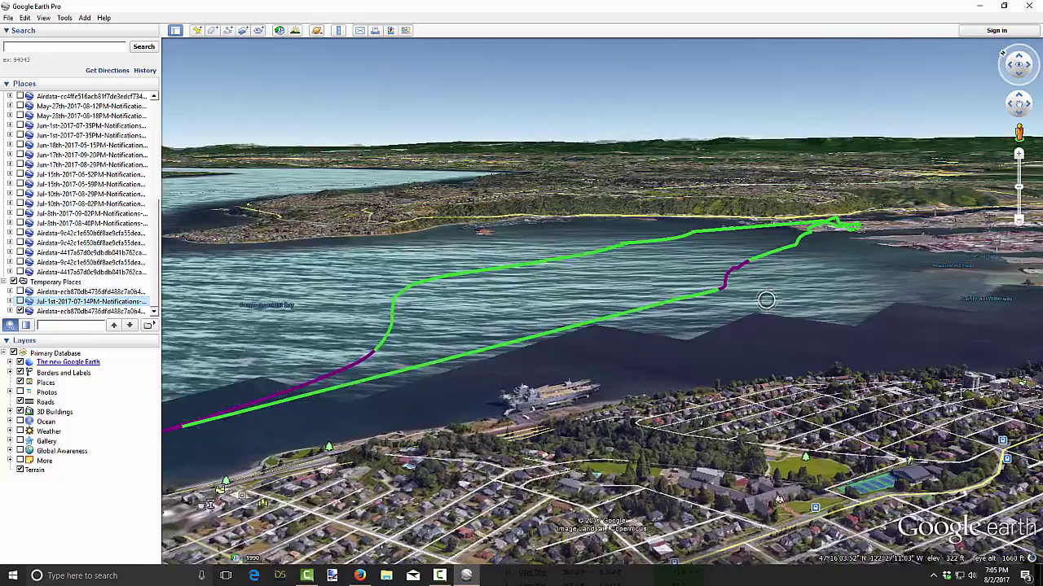
scroll(766, 300, up, 2)
scroll(766, 301, down, 2)
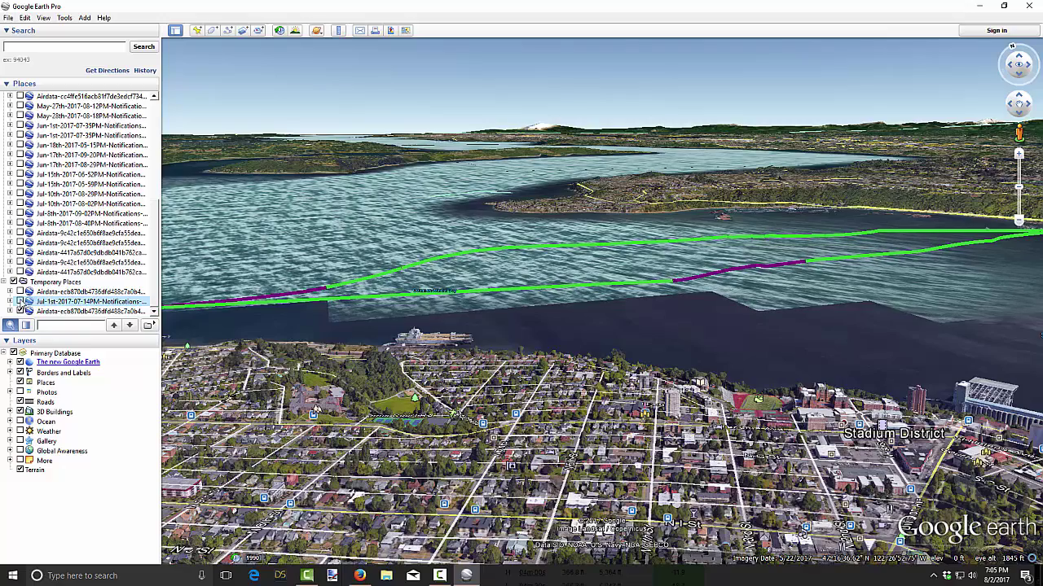
Re-enable the Jul-1st-2017 notification markers and read event 13's 1.6-second connection loss.
click(19, 301)
scroll(701, 303, up, 1)
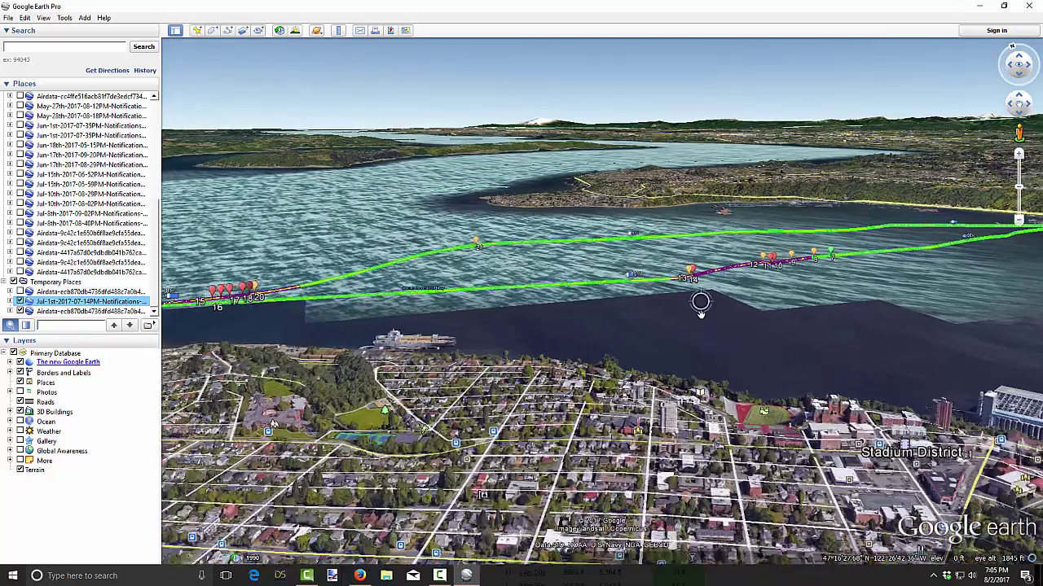
scroll(701, 303, up, 3)
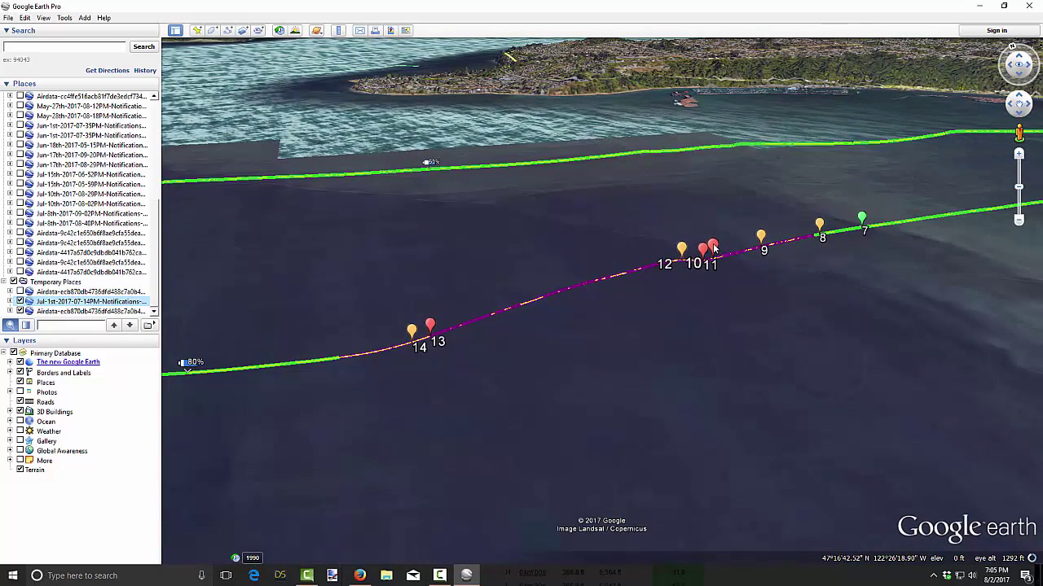
click(430, 325)
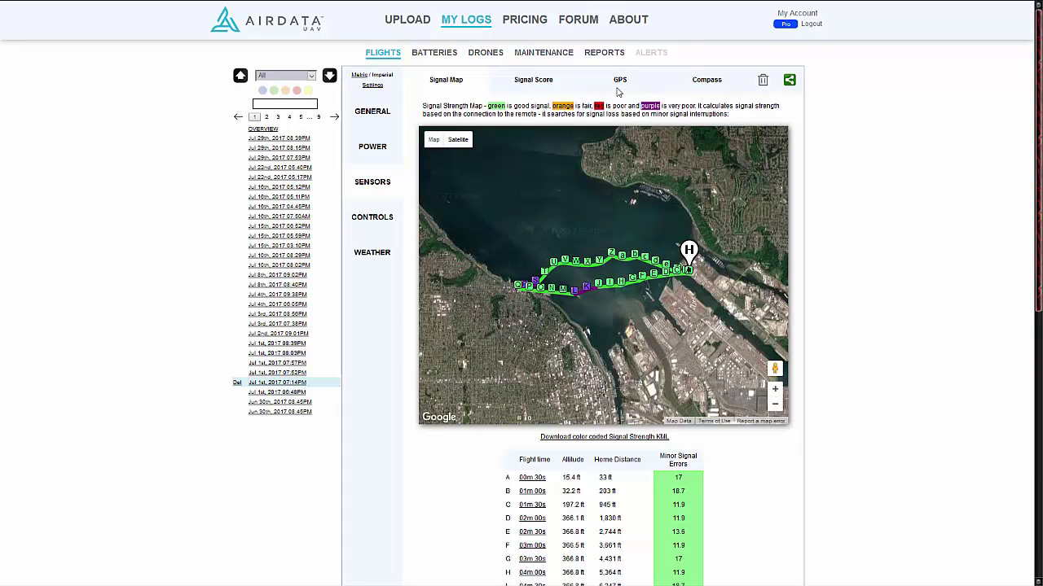
Open the GPS satellite count map and zoom and recentre it on the track near home.
click(620, 81)
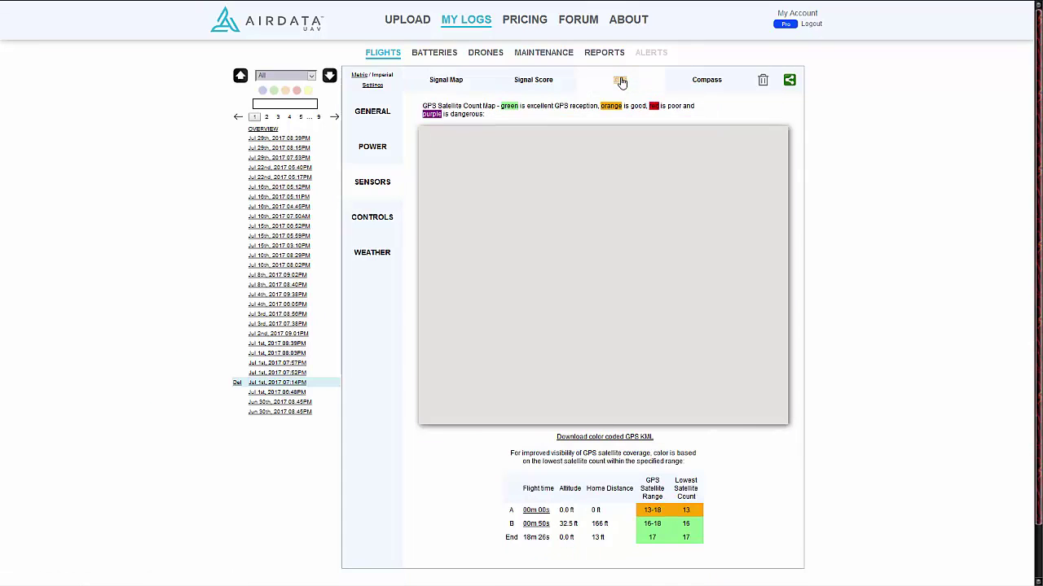
scroll(614, 296, up, 1)
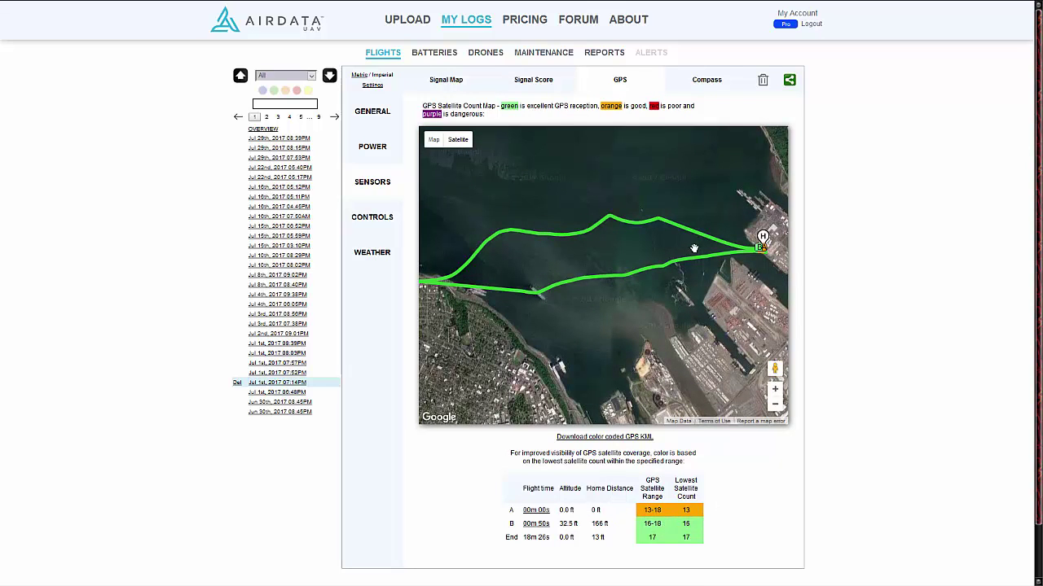
scroll(716, 291, up, 1)
scroll(688, 261, up, 2)
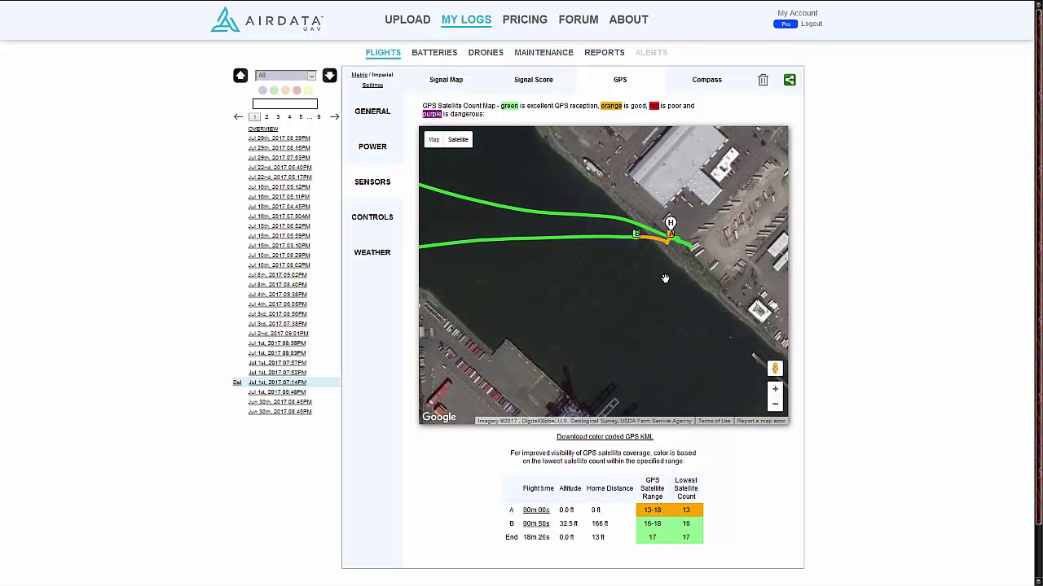
scroll(703, 290, down, 4)
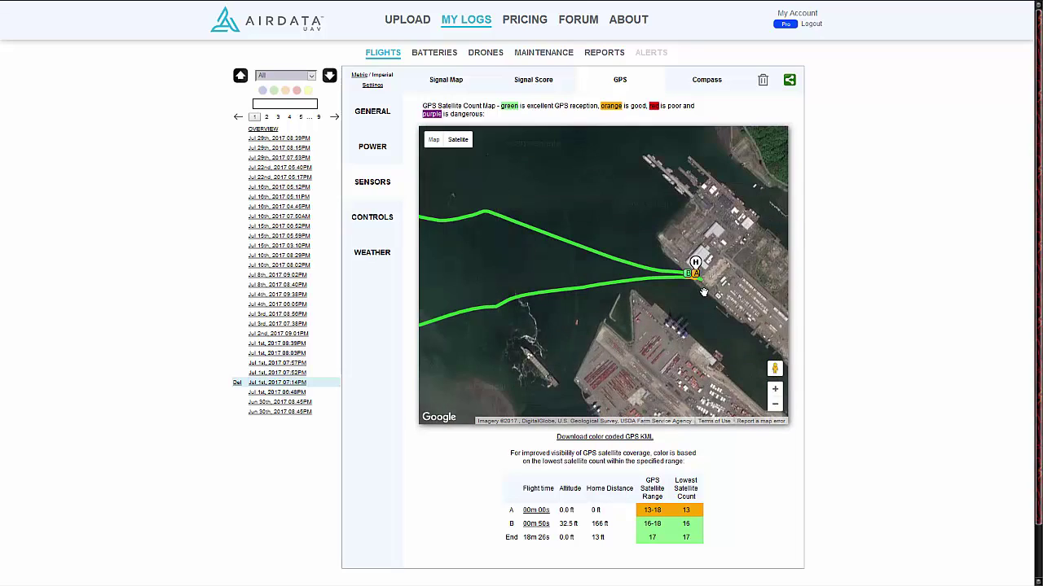
drag(636, 319, 644, 316)
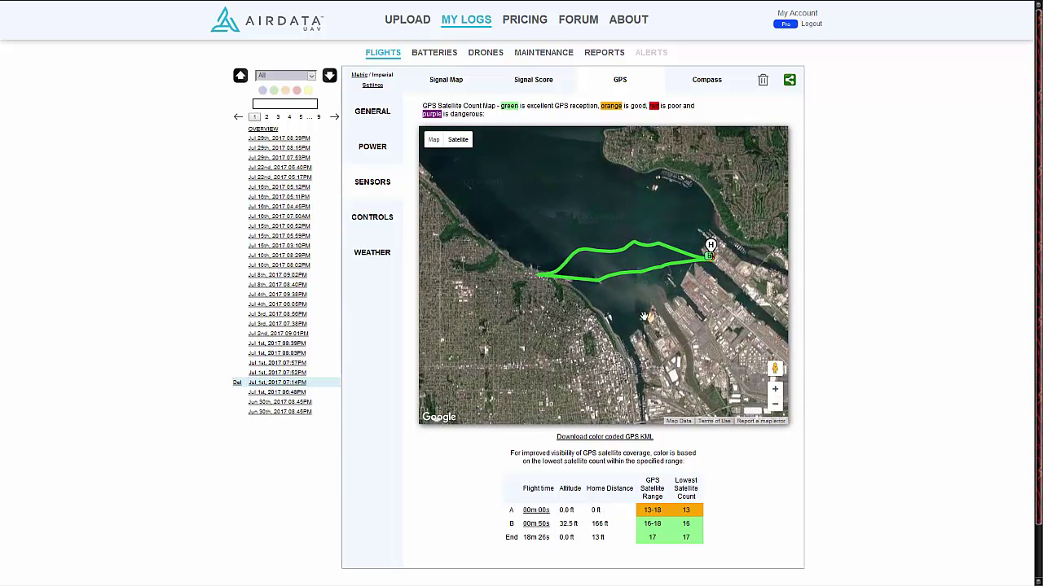